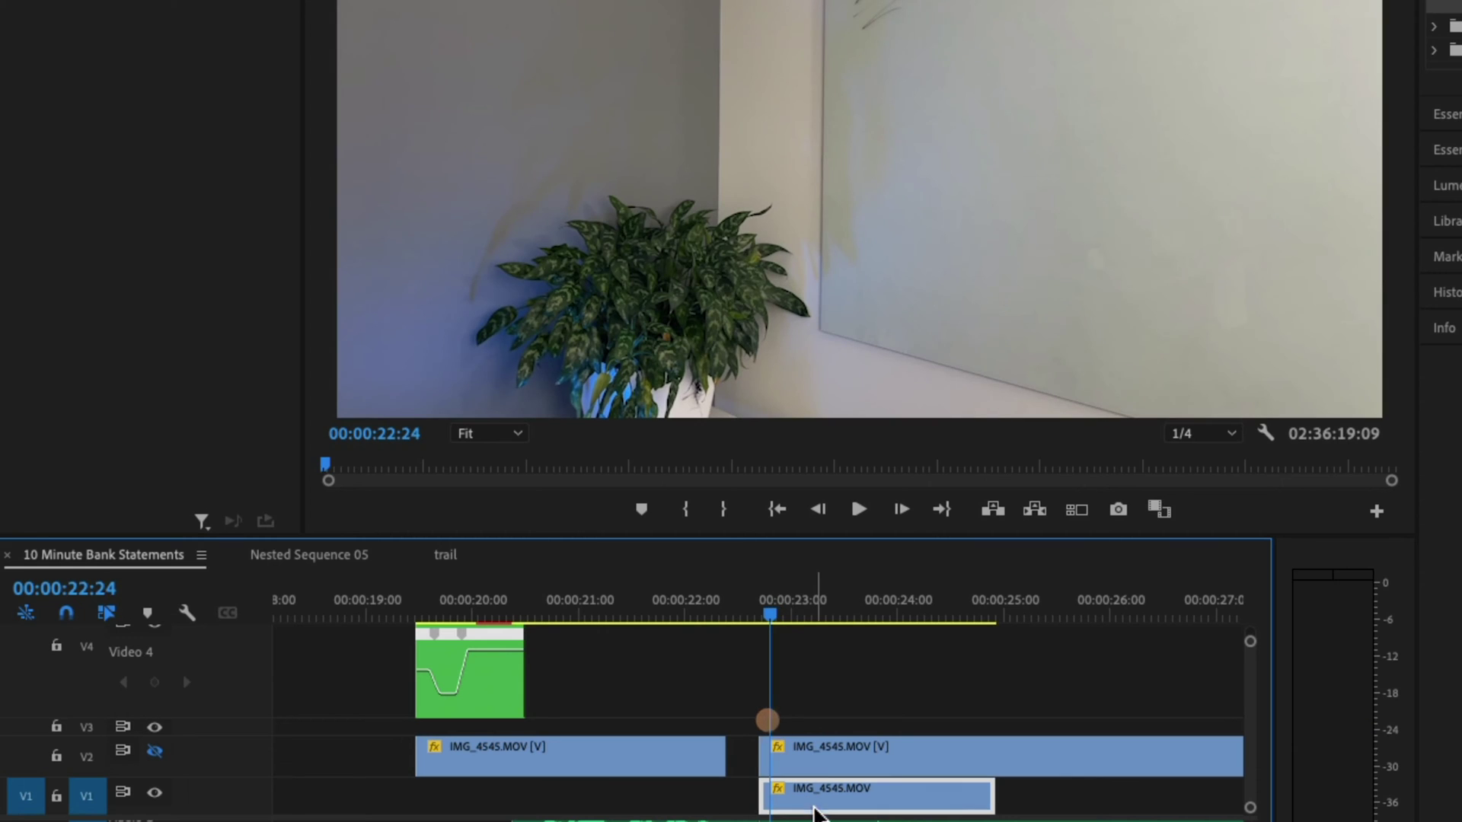
Split a short mid-stride piece from the upper running clip with two cuts
{"action": "left_click_drag", "start_coordinate": [773, 617], "coordinate": [777, 640]}
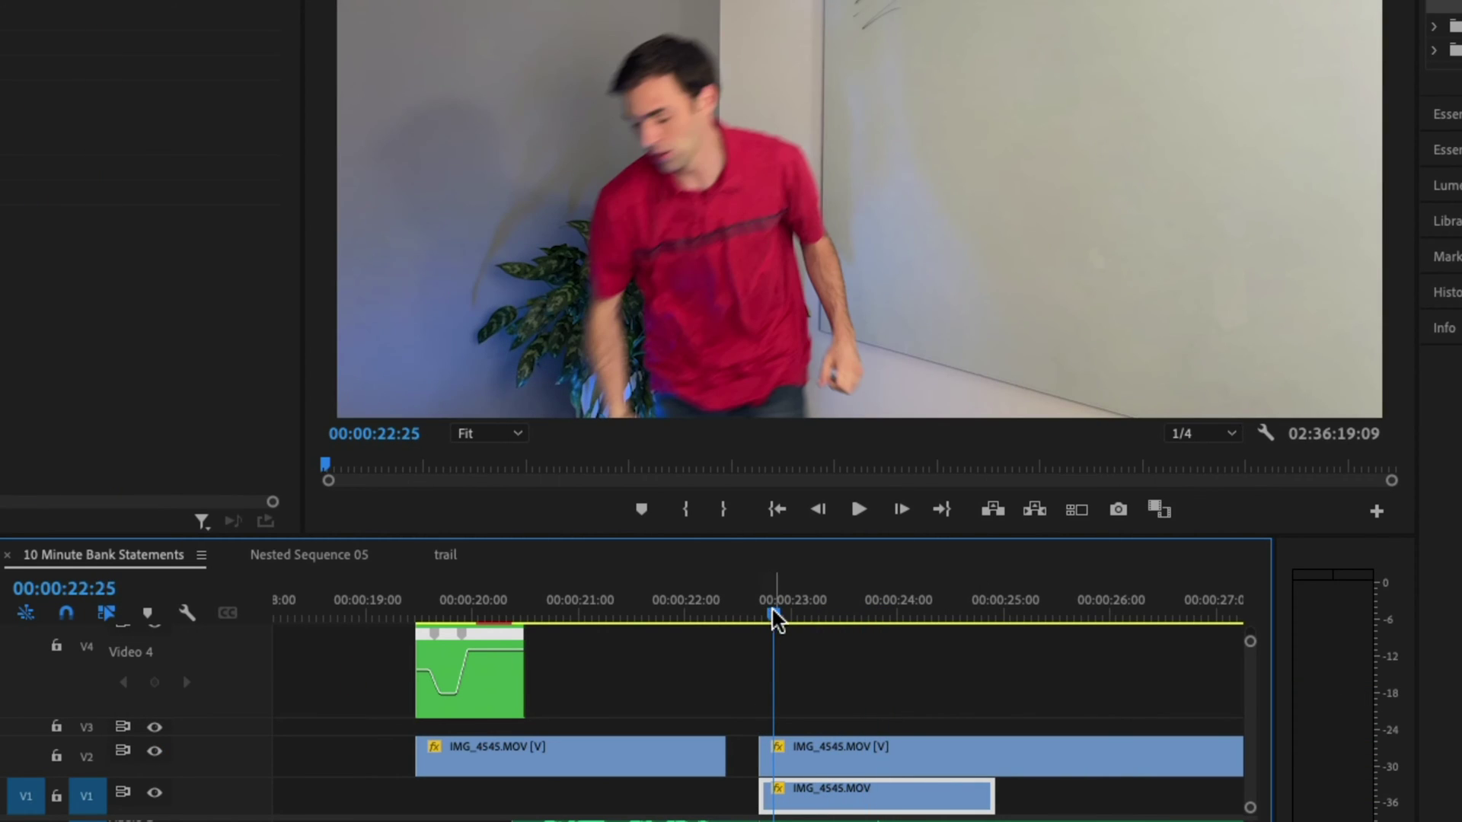
{"action": "left_click_drag", "start_coordinate": [774, 620], "coordinate": [788, 627]}
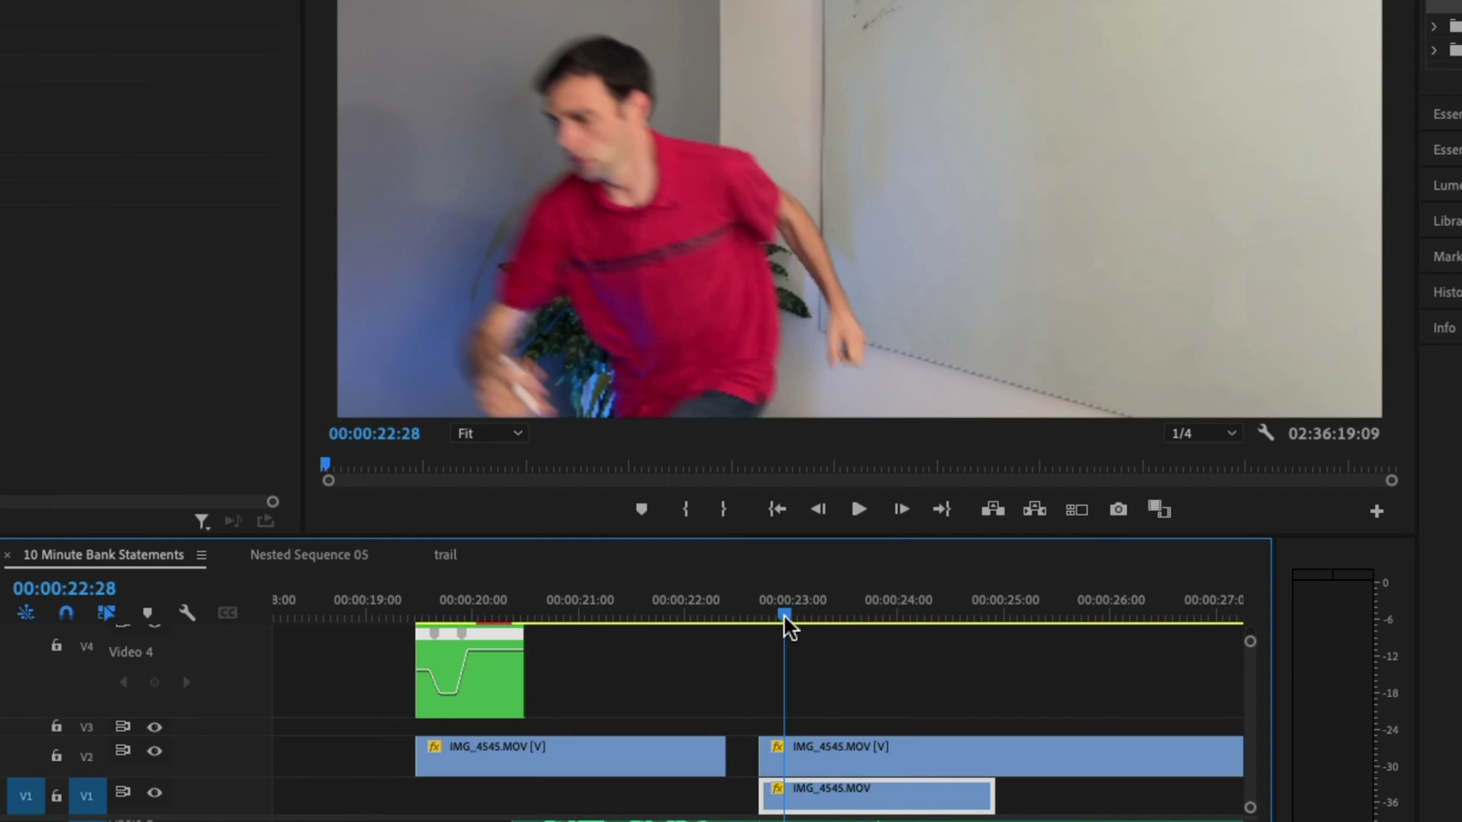
{"action": "left_click", "coordinate": [803, 759]}
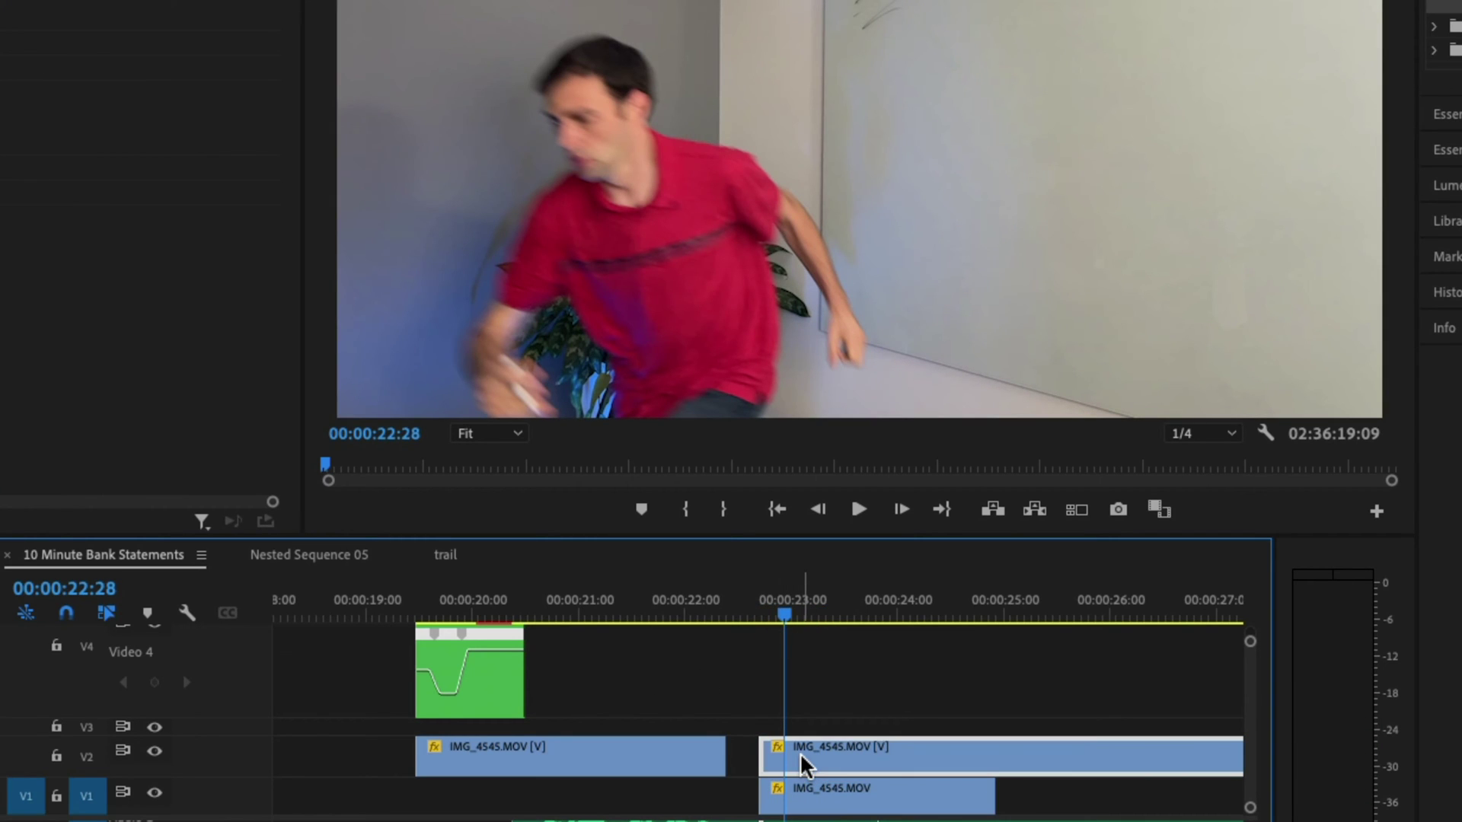
{"action": "key", "text": "ctrl+k"}
{"action": "left_click_drag", "start_coordinate": [797, 623], "coordinate": [839, 623]}
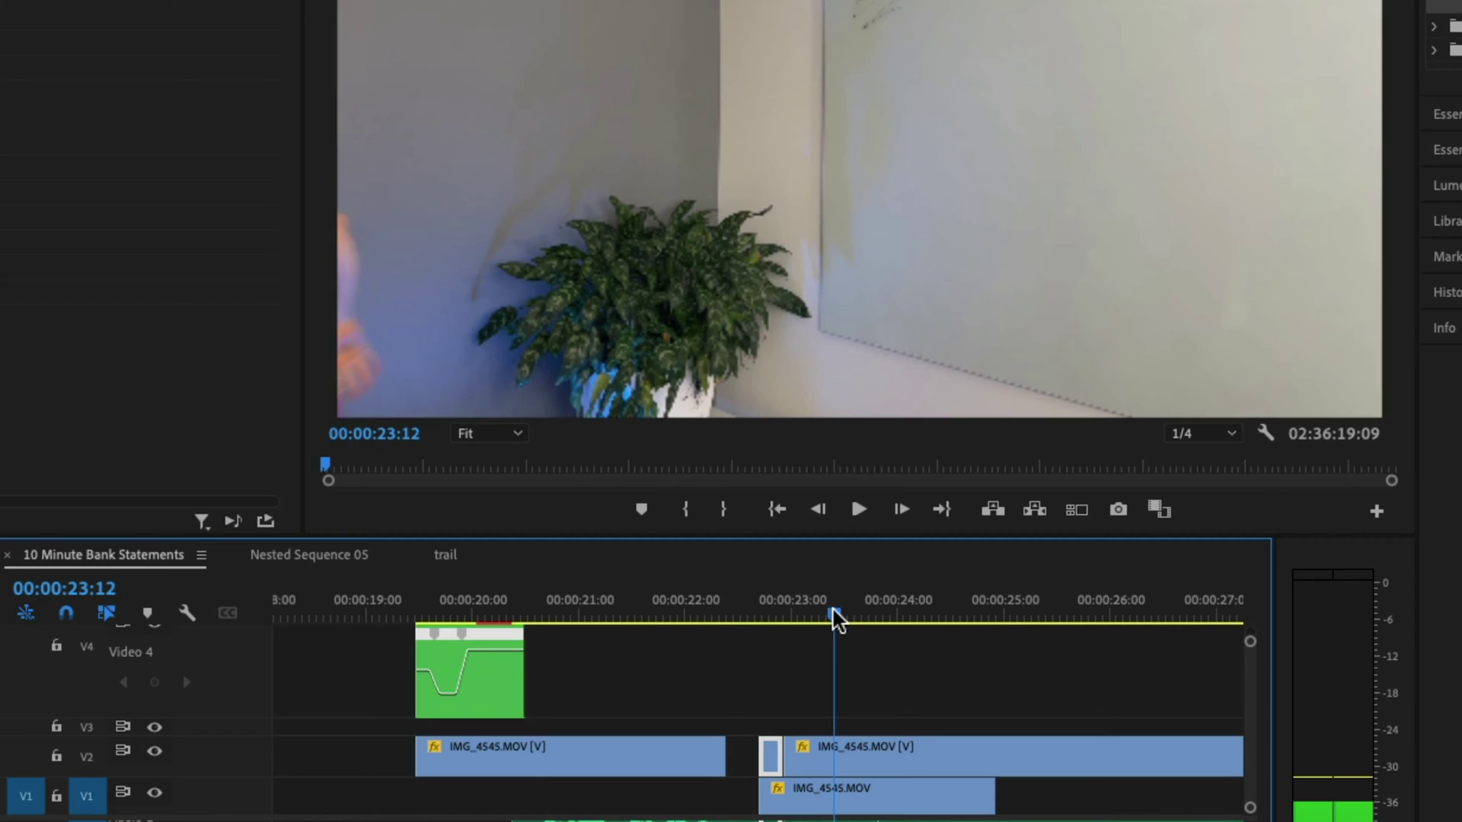
{"action": "left_click", "coordinate": [855, 760]}
{"action": "key", "text": "ctrl+k"}
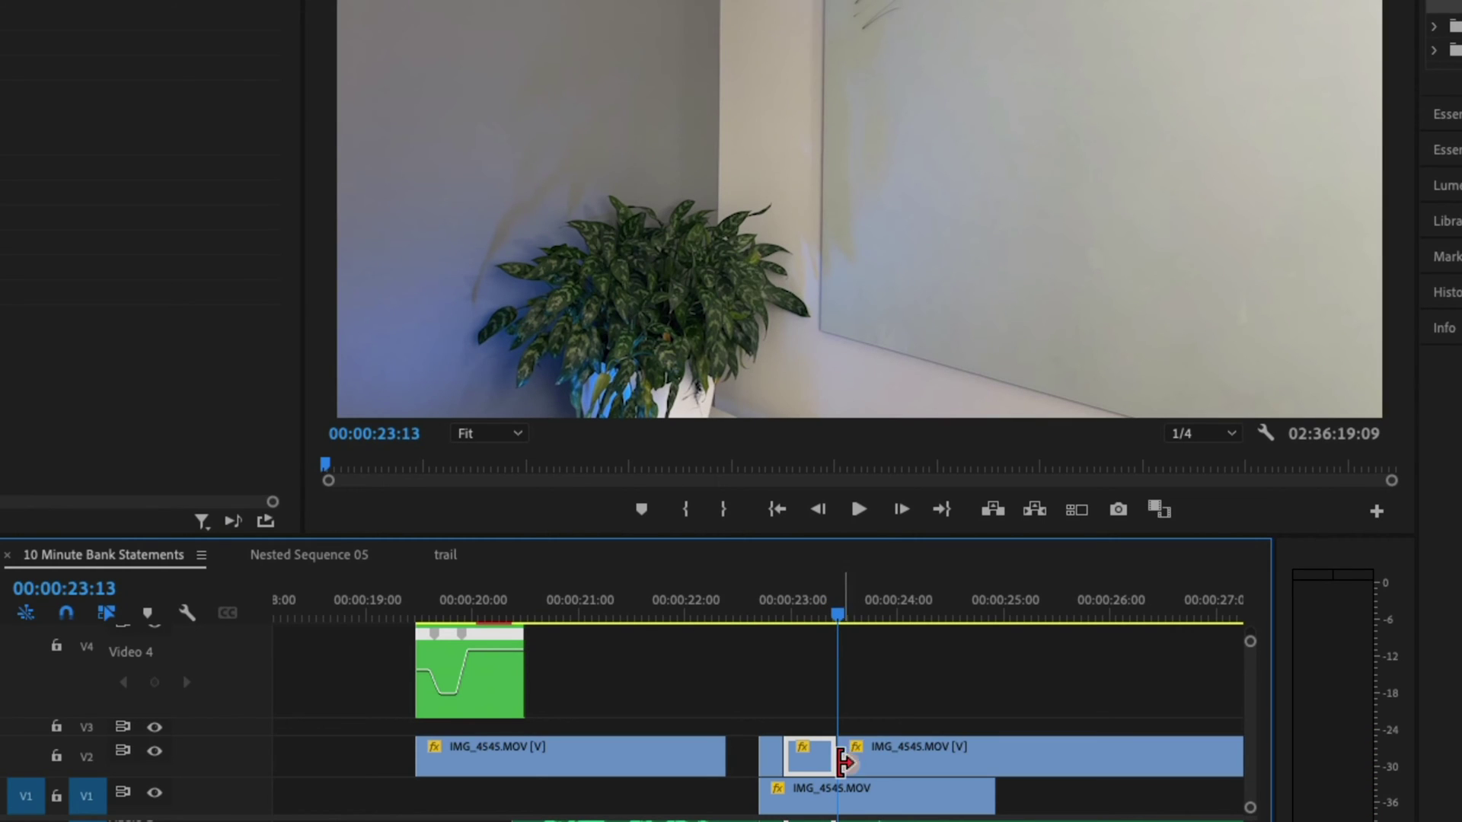
Apply a Frame Hold to the short piece to freeze the runner
{"action": "left_click", "coordinate": [786, 622]}
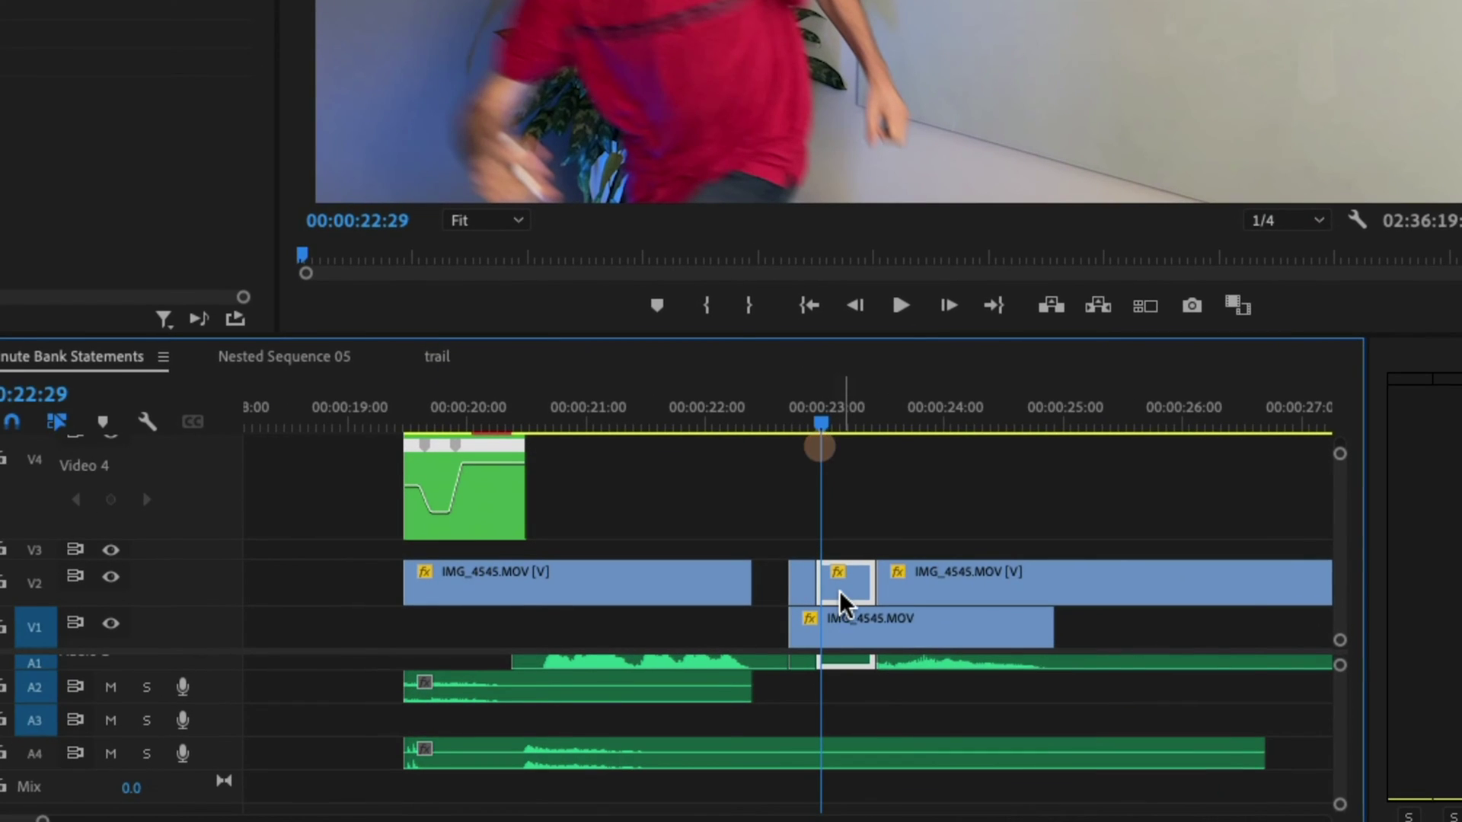
{"action": "right_click", "coordinate": [806, 763]}
{"action": "scroll", "coordinate": [978, 605], "scroll_direction": "up", "scroll_amount": 5}
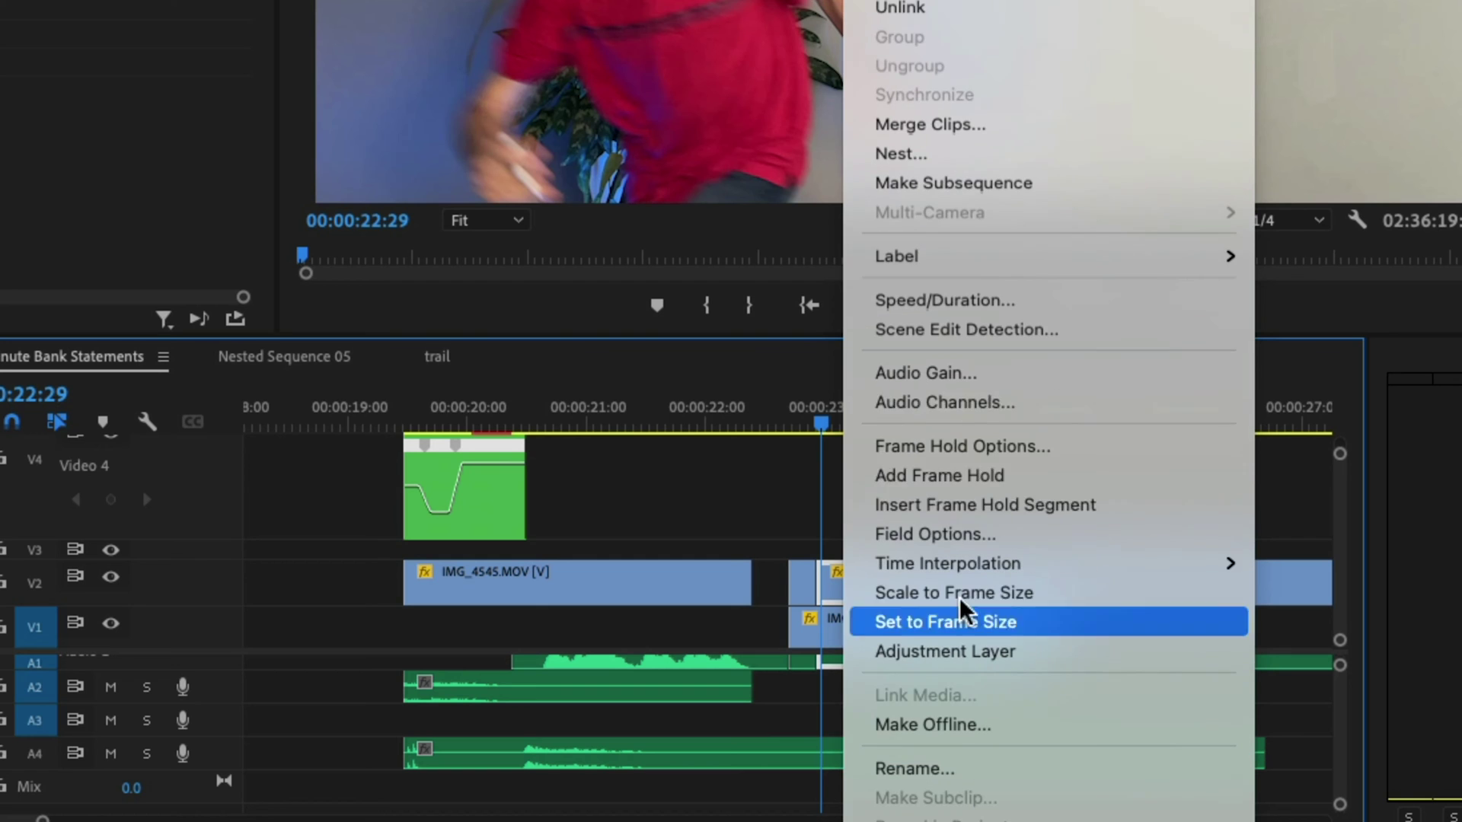
{"action": "left_click", "coordinate": [979, 477]}
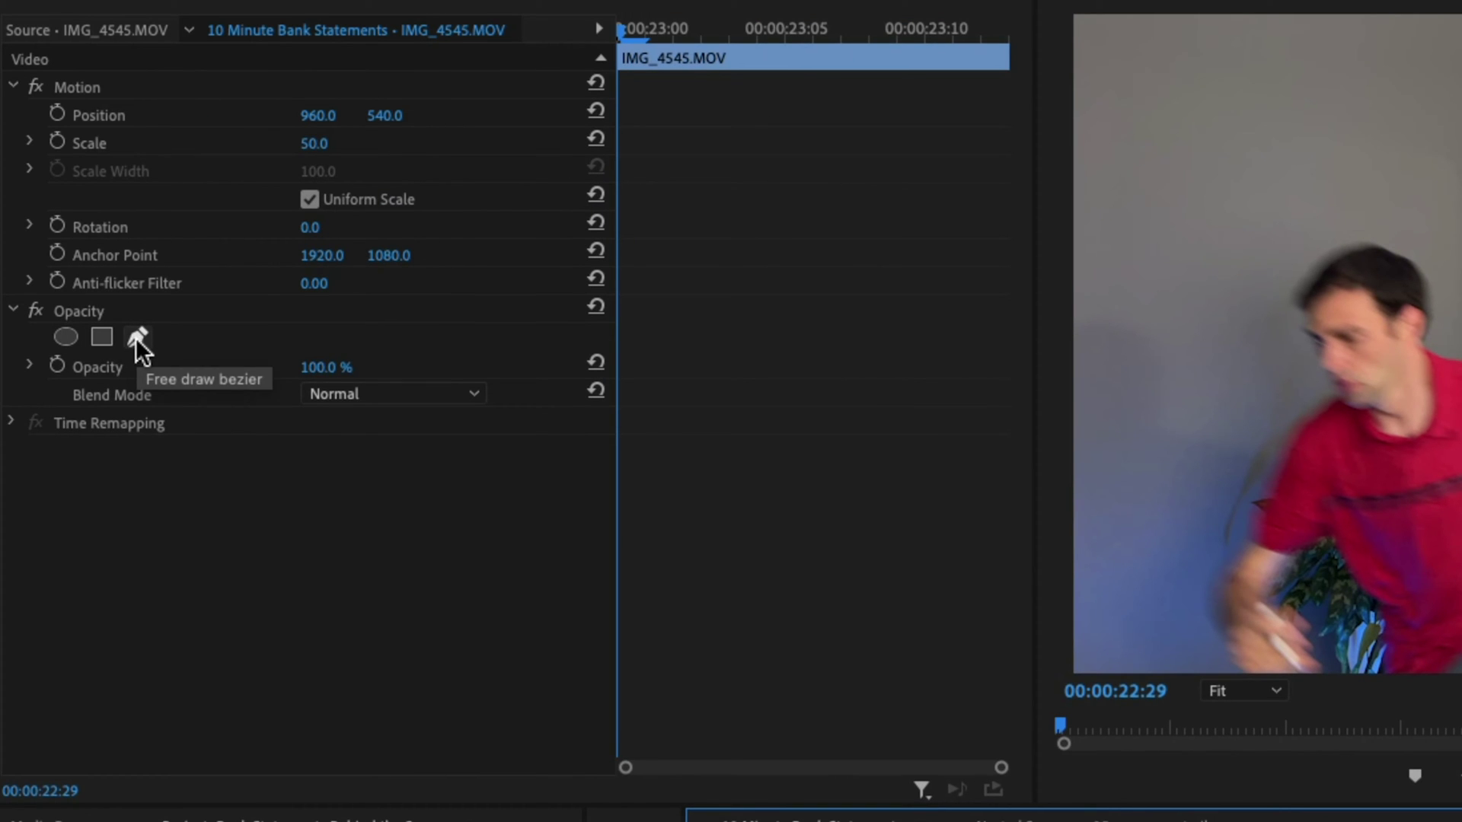
Mask around the runner with a free-draw bezier and nest it as Nested Sequence 06
{"action": "left_click", "coordinate": [141, 337]}
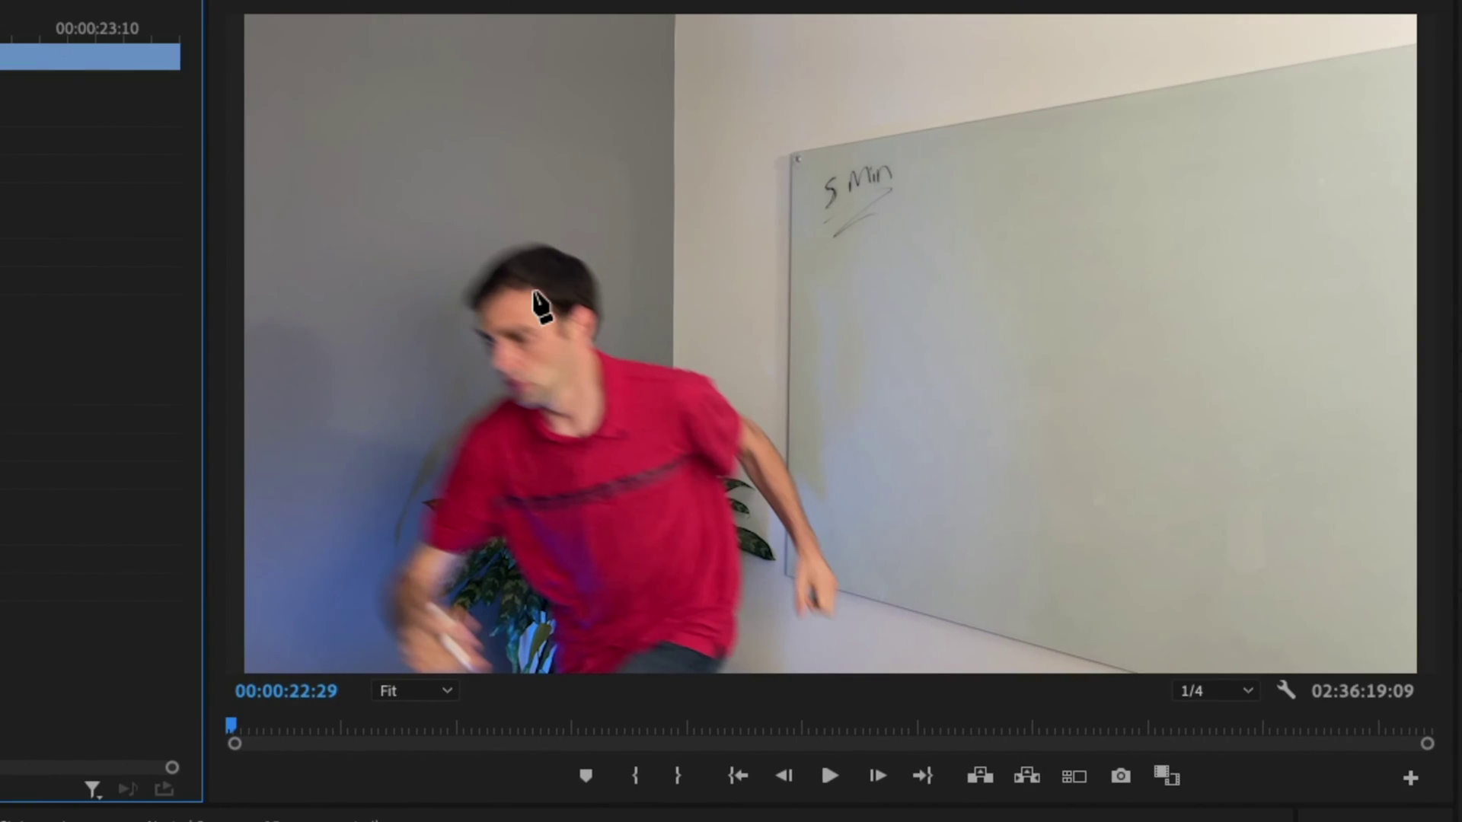
{"action": "mouse_move", "coordinate": [732, 686]}
{"action": "left_mouse_down"}
{"action": "mouse_move", "coordinate": [800, 479]}
{"action": "mouse_move", "coordinate": [509, 264]}
{"action": "left_mouse_up"}
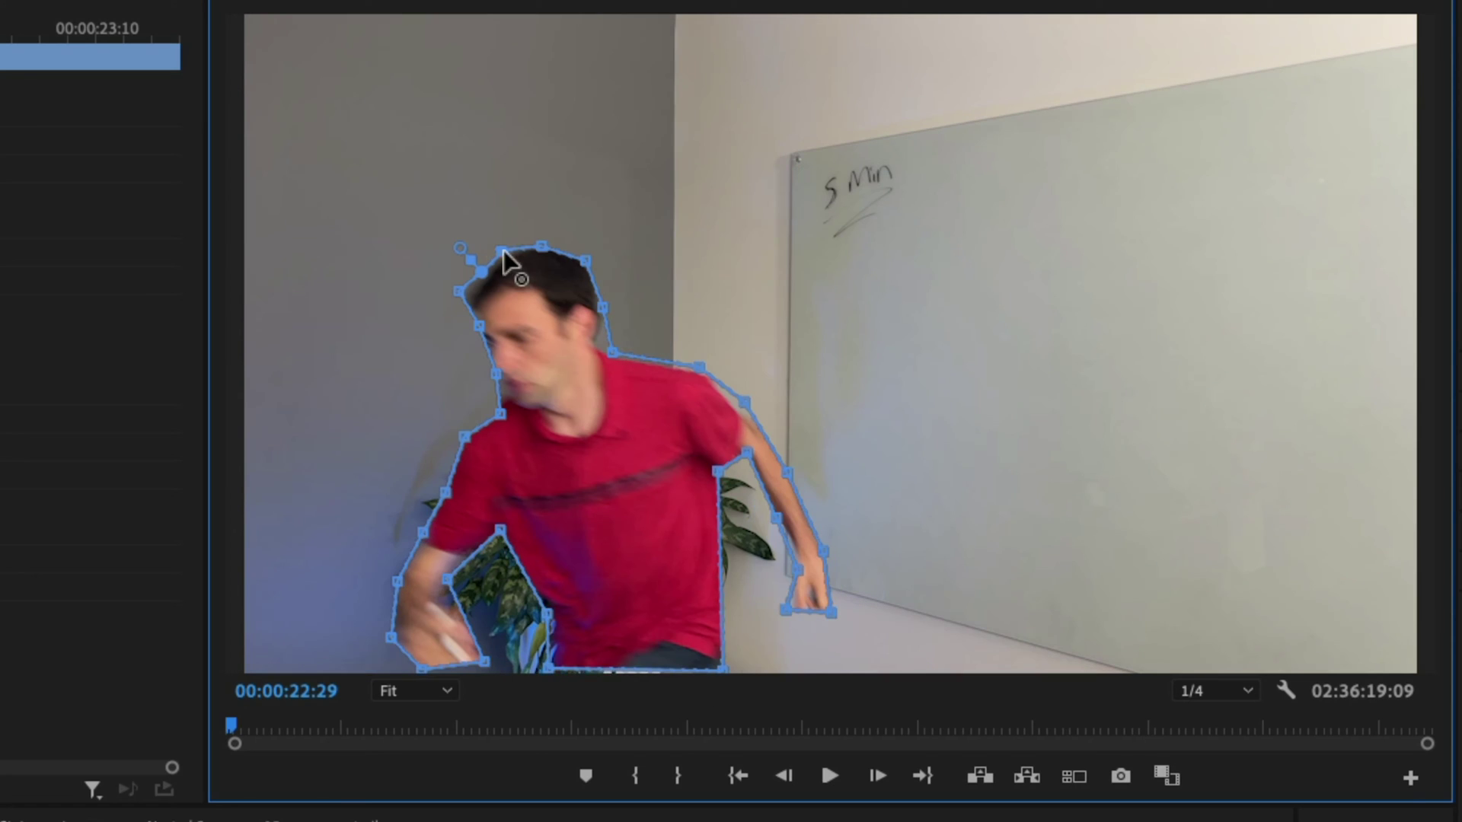
{"action": "right_click", "coordinate": [719, 797]}
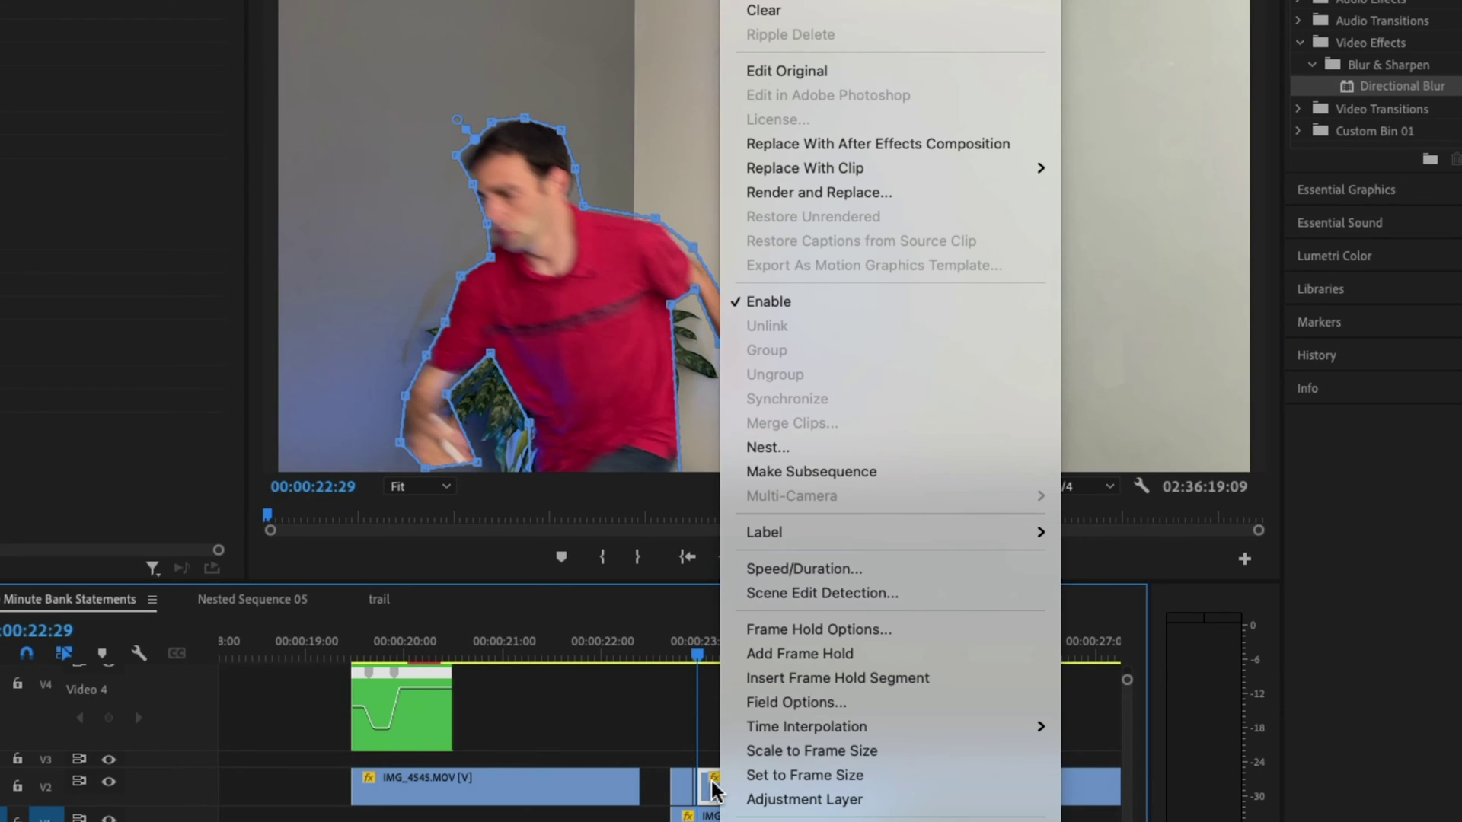
{"action": "left_click", "coordinate": [768, 447]}
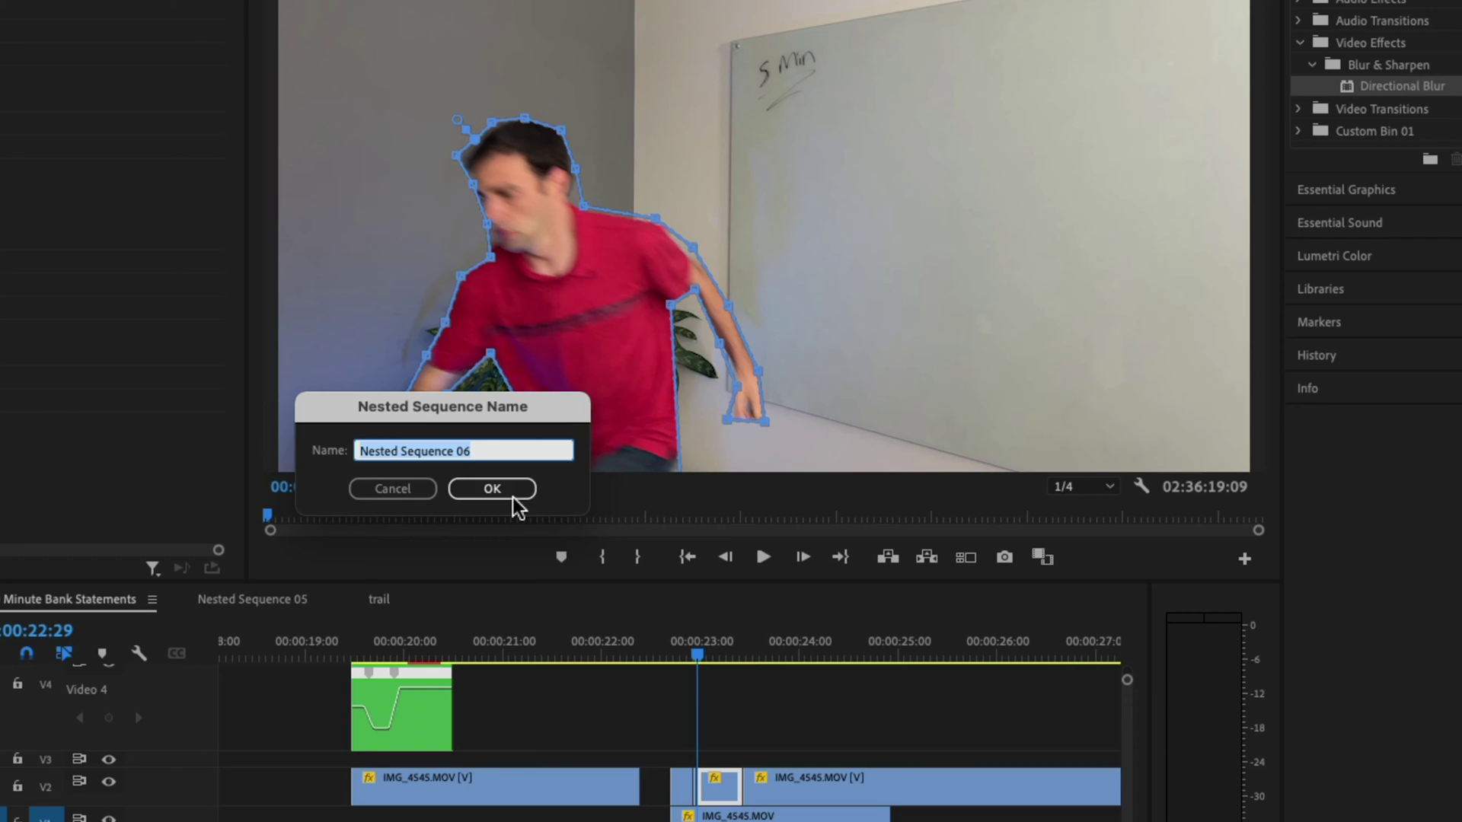
{"action": "left_click", "coordinate": [492, 489]}
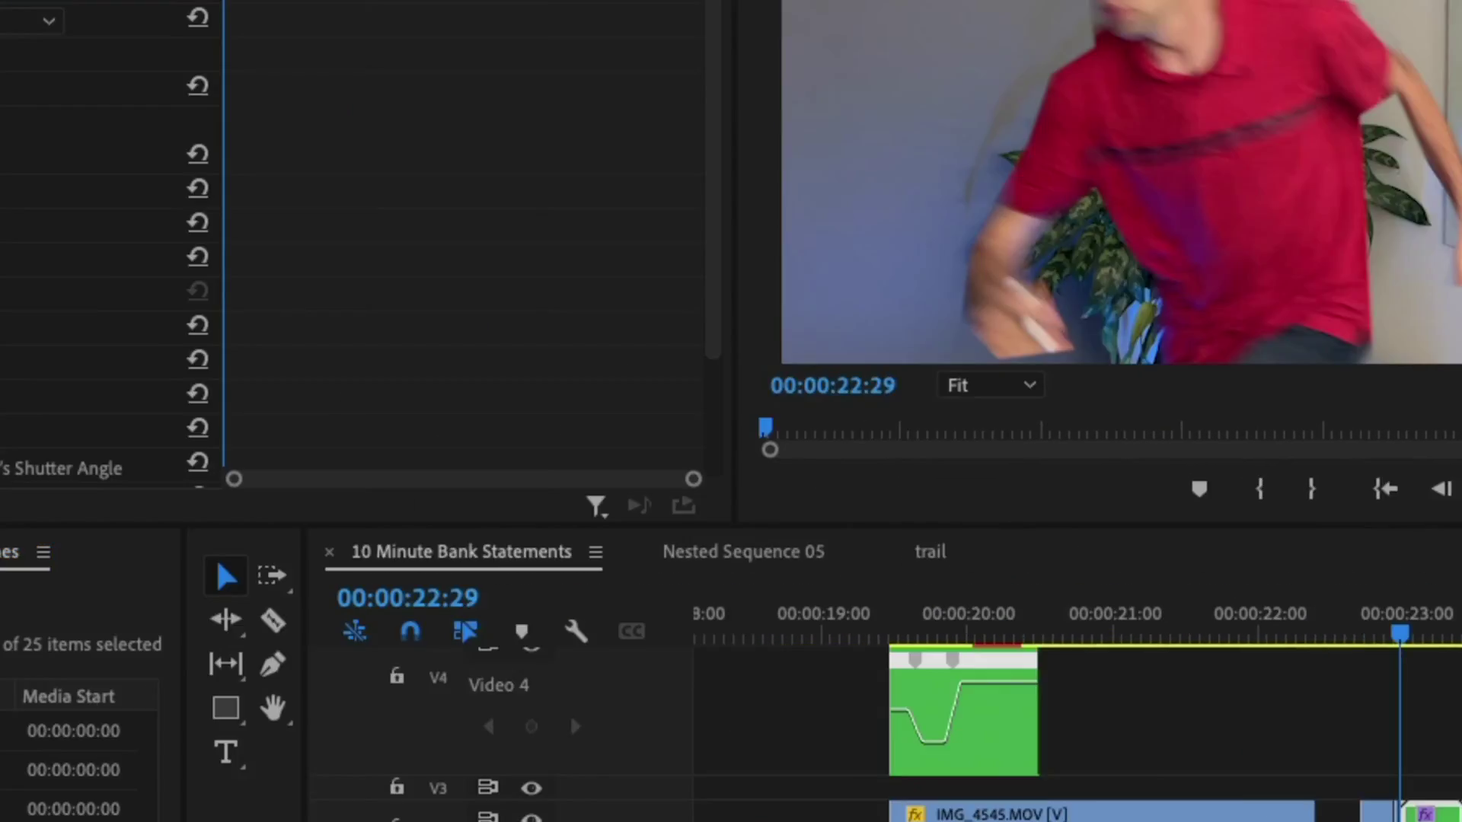
Keyframe Transform Position, then at 23:02 set Position X to -8 to push the runner left
{"action": "left_click", "coordinate": [72, 268]}
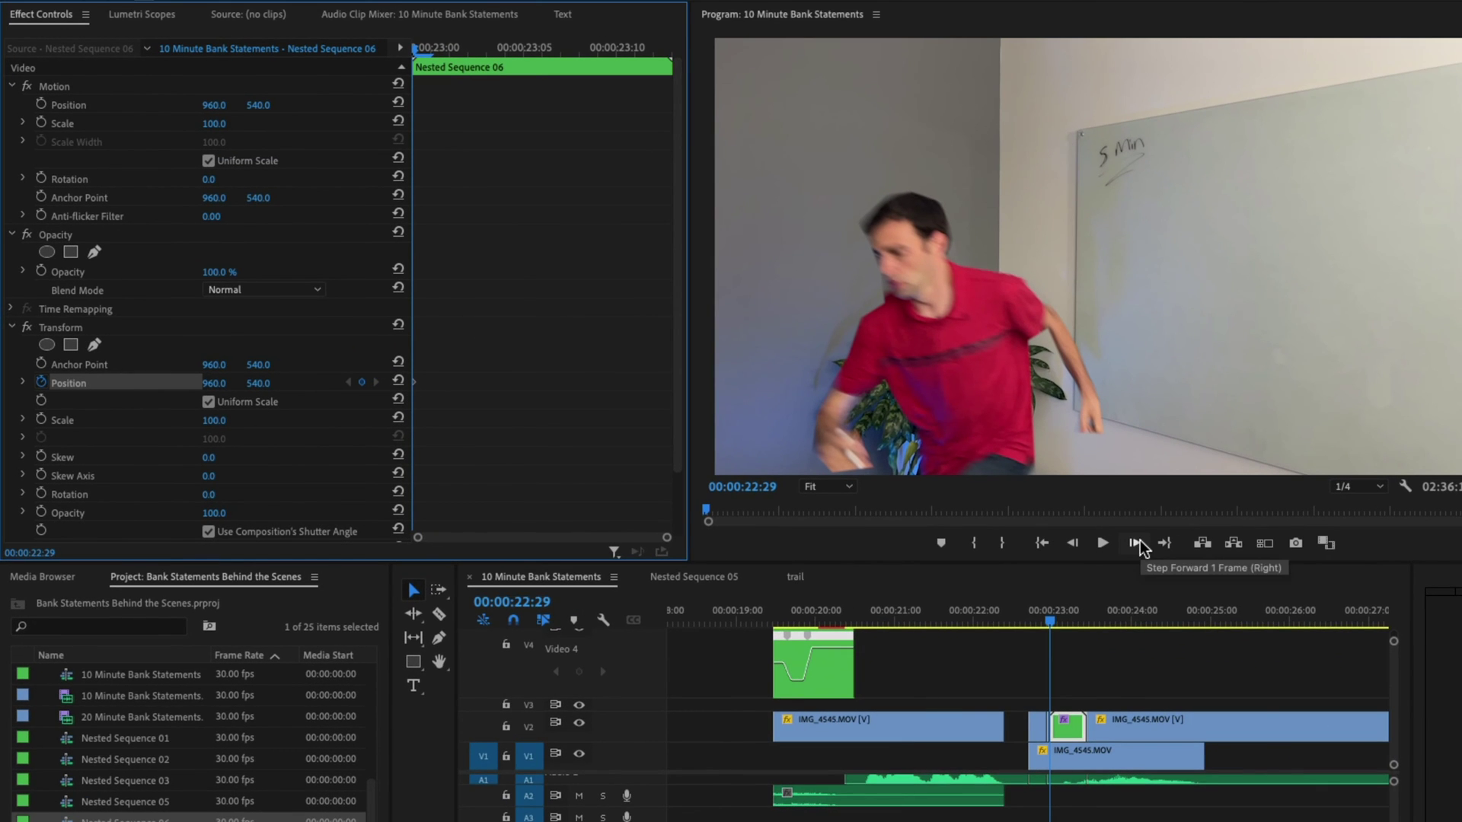
{"action": "left_click", "coordinate": [1139, 543]}
{"action": "left_click", "coordinate": [1139, 543]}
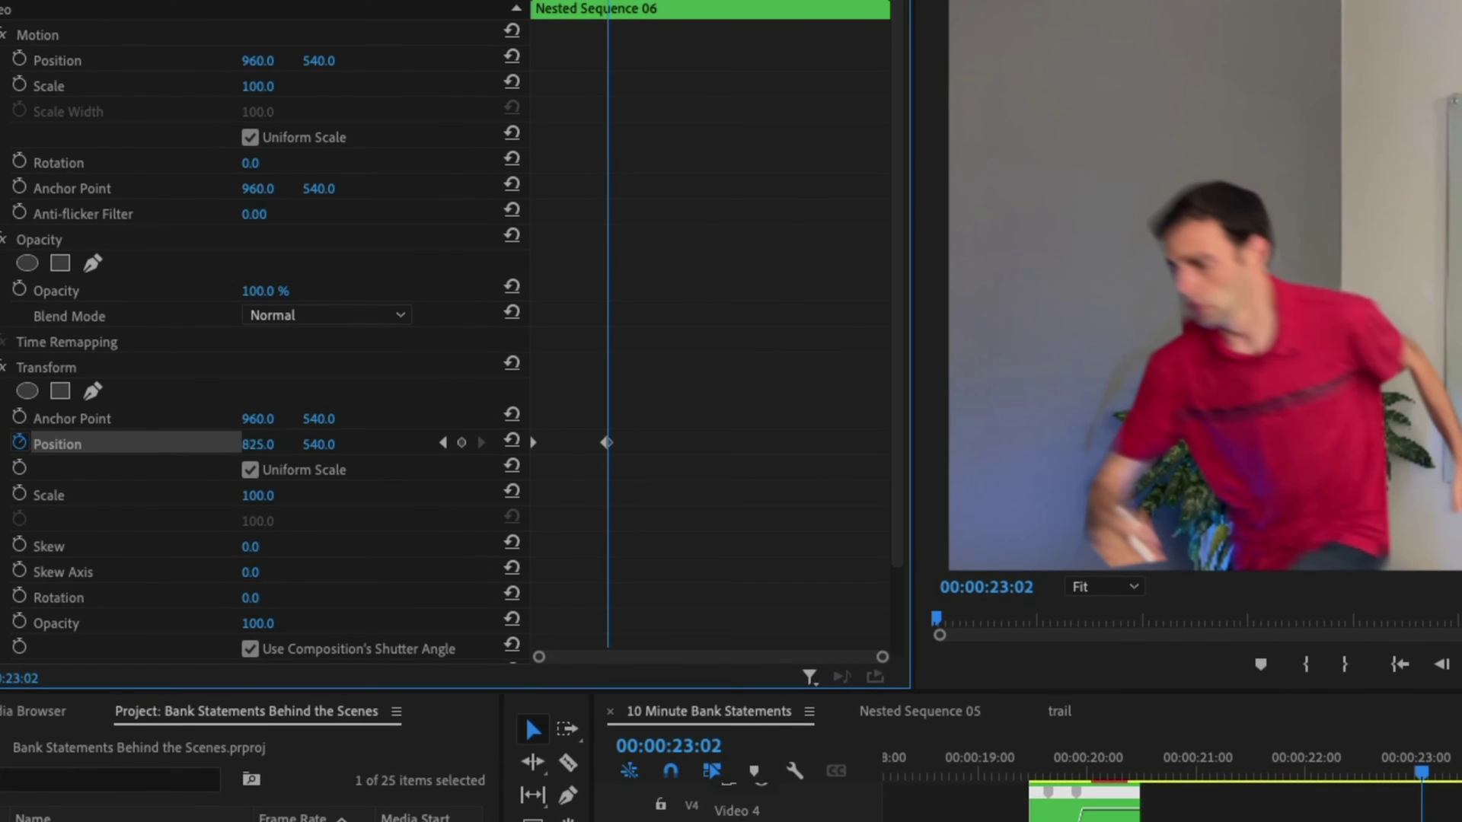
{"action": "left_click_drag", "start_coordinate": [266, 446], "coordinate": [247, 445]}
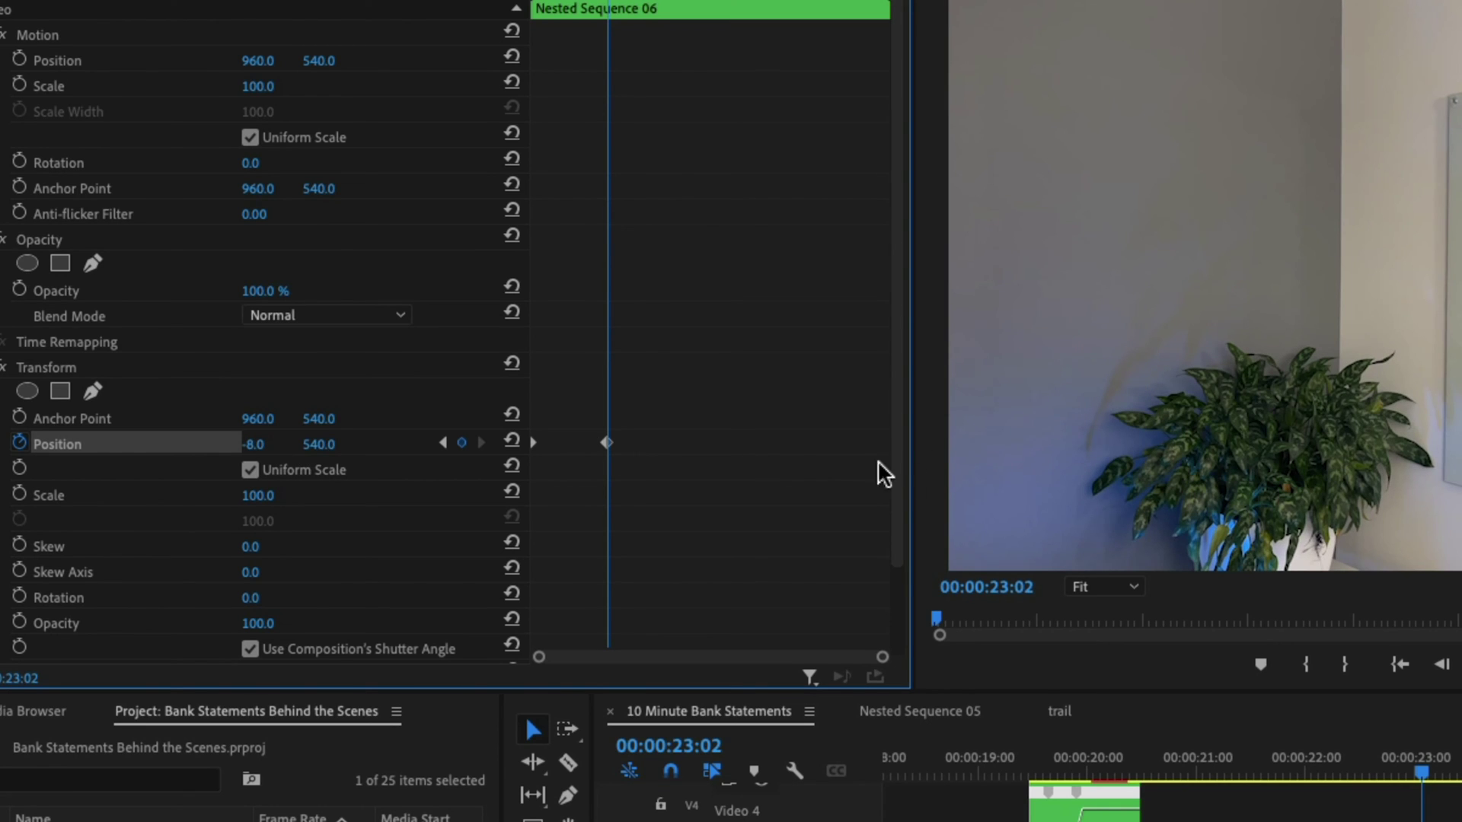
Ease Out the Position keyframe, set a 250 Transform shutter angle, and play back
{"action": "right_click", "coordinate": [539, 446]}
{"action": "mouse_move", "coordinate": [603, 635]}
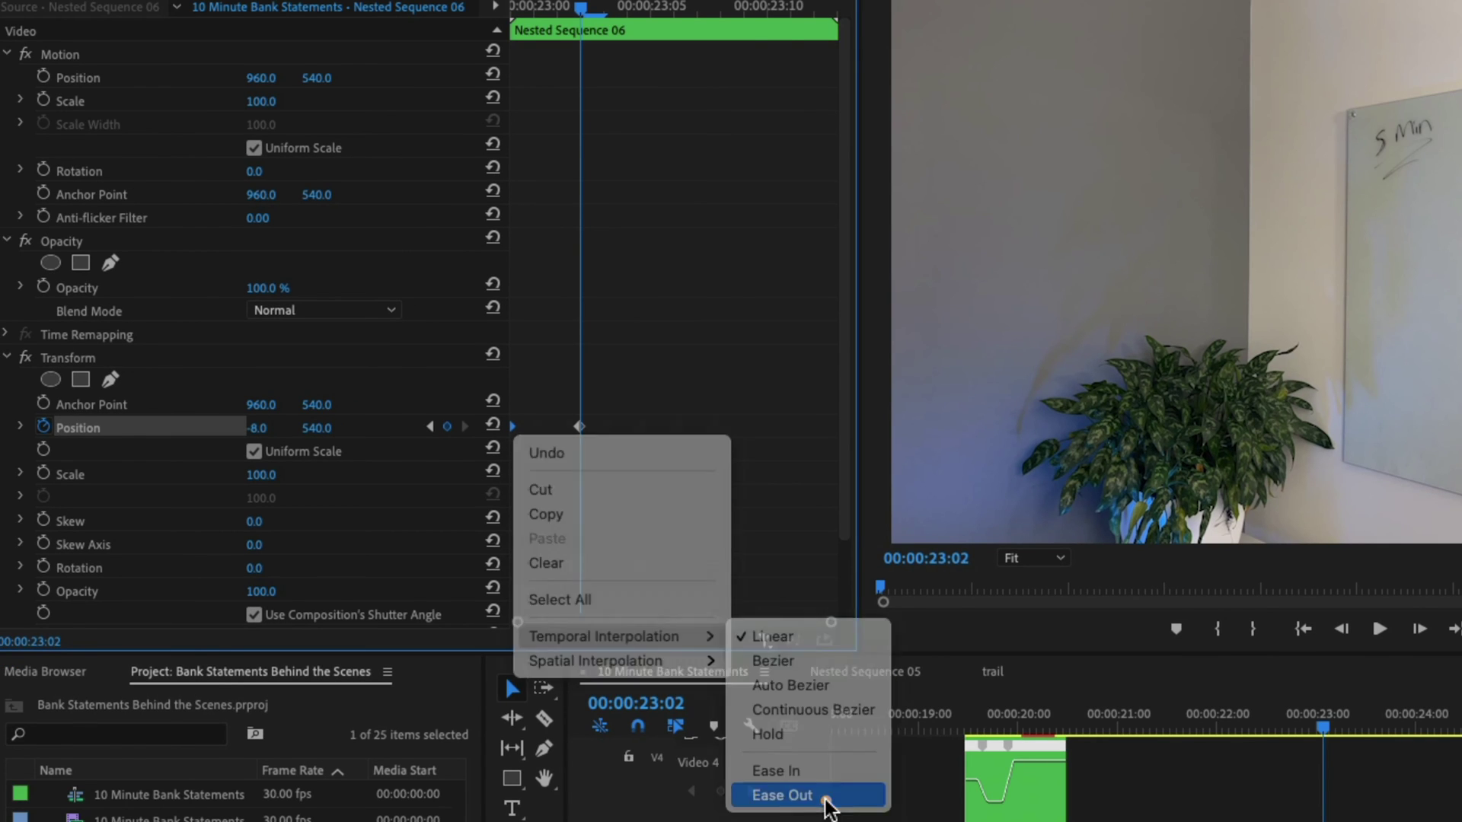
{"action": "left_click", "coordinate": [828, 796]}
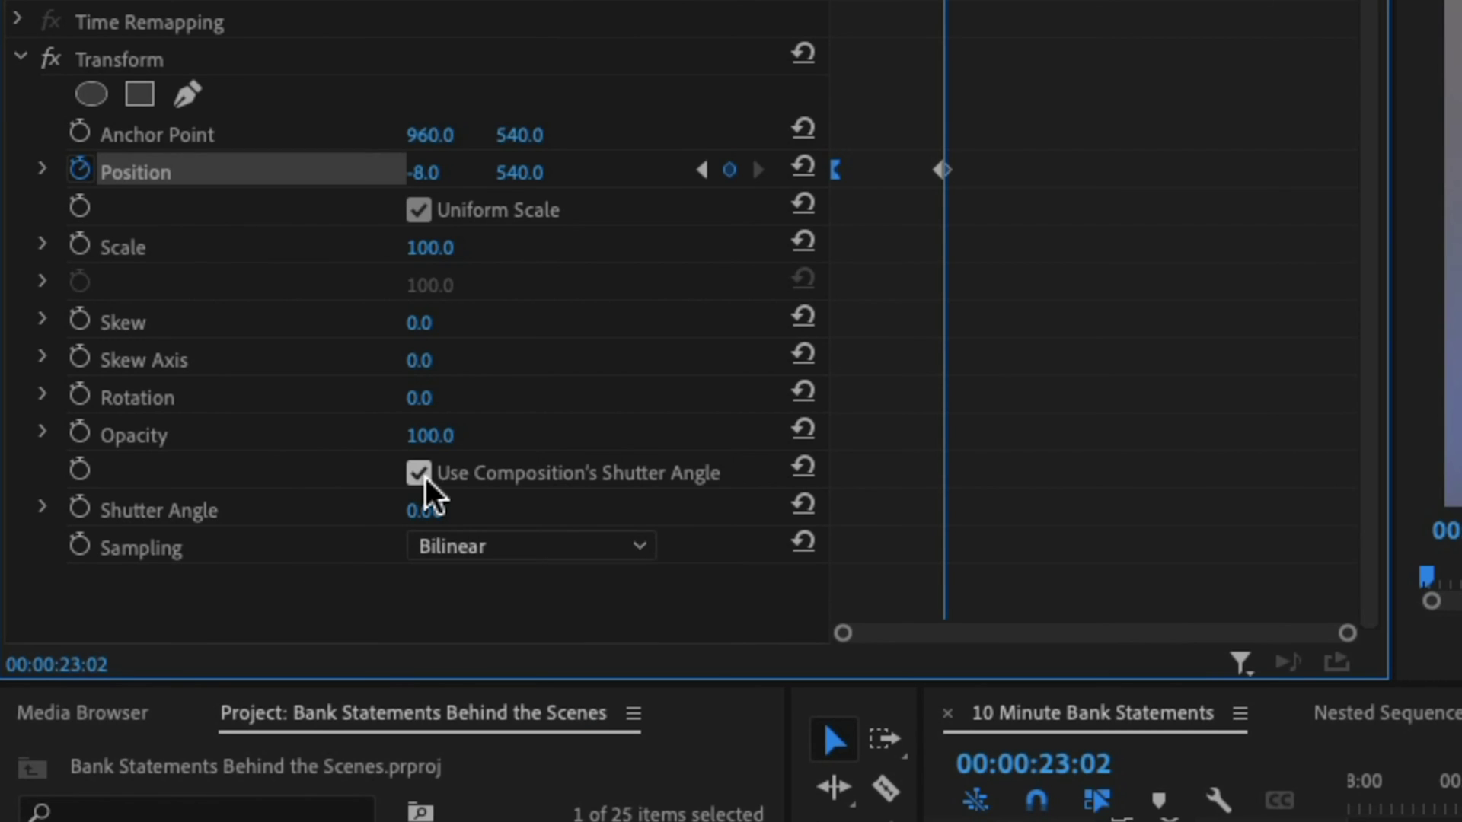
{"action": "left_click", "coordinate": [420, 509]}
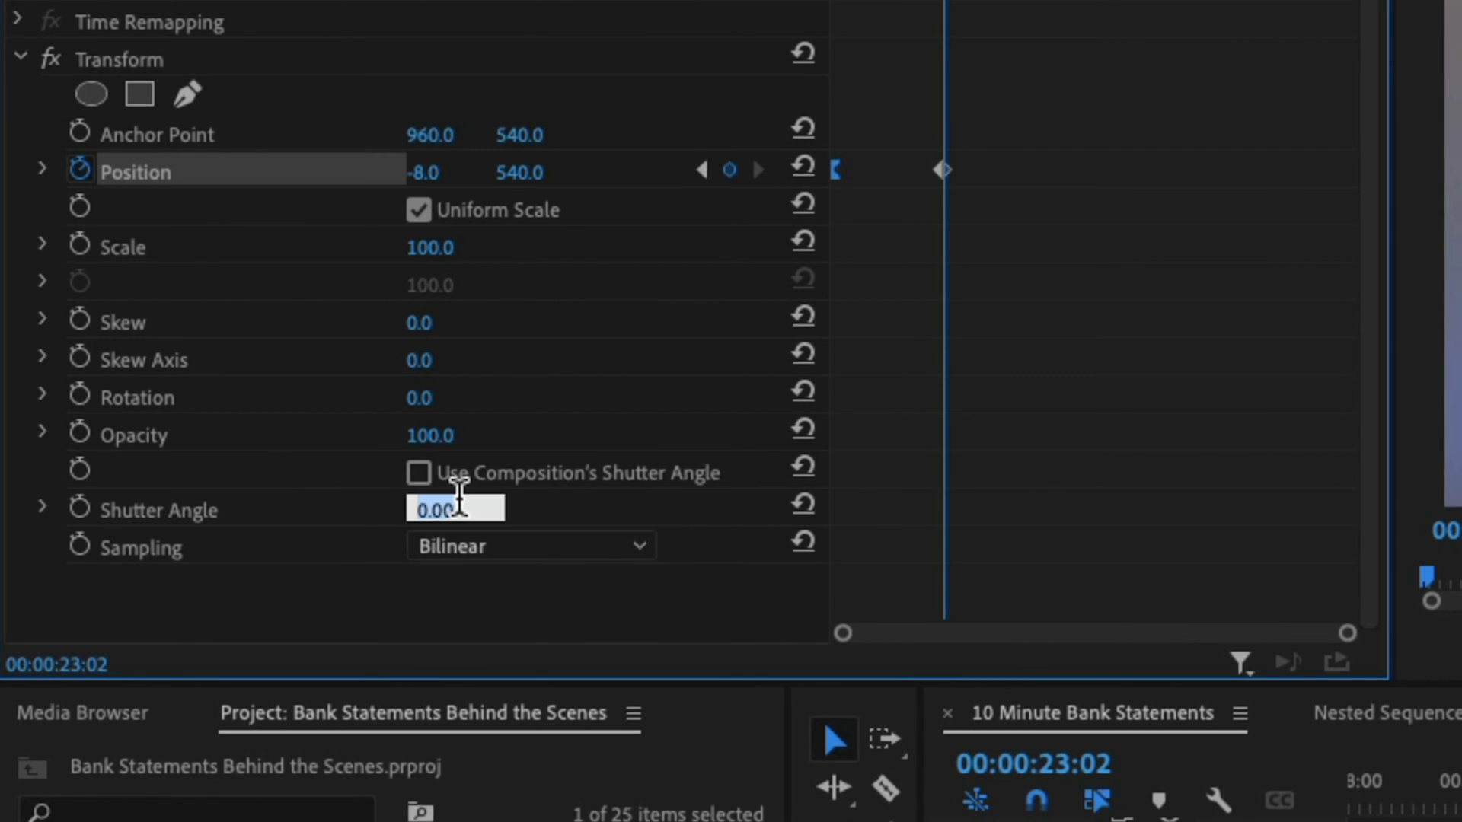
{"action": "type", "text": "250"}
{"action": "key", "text": "Return"}
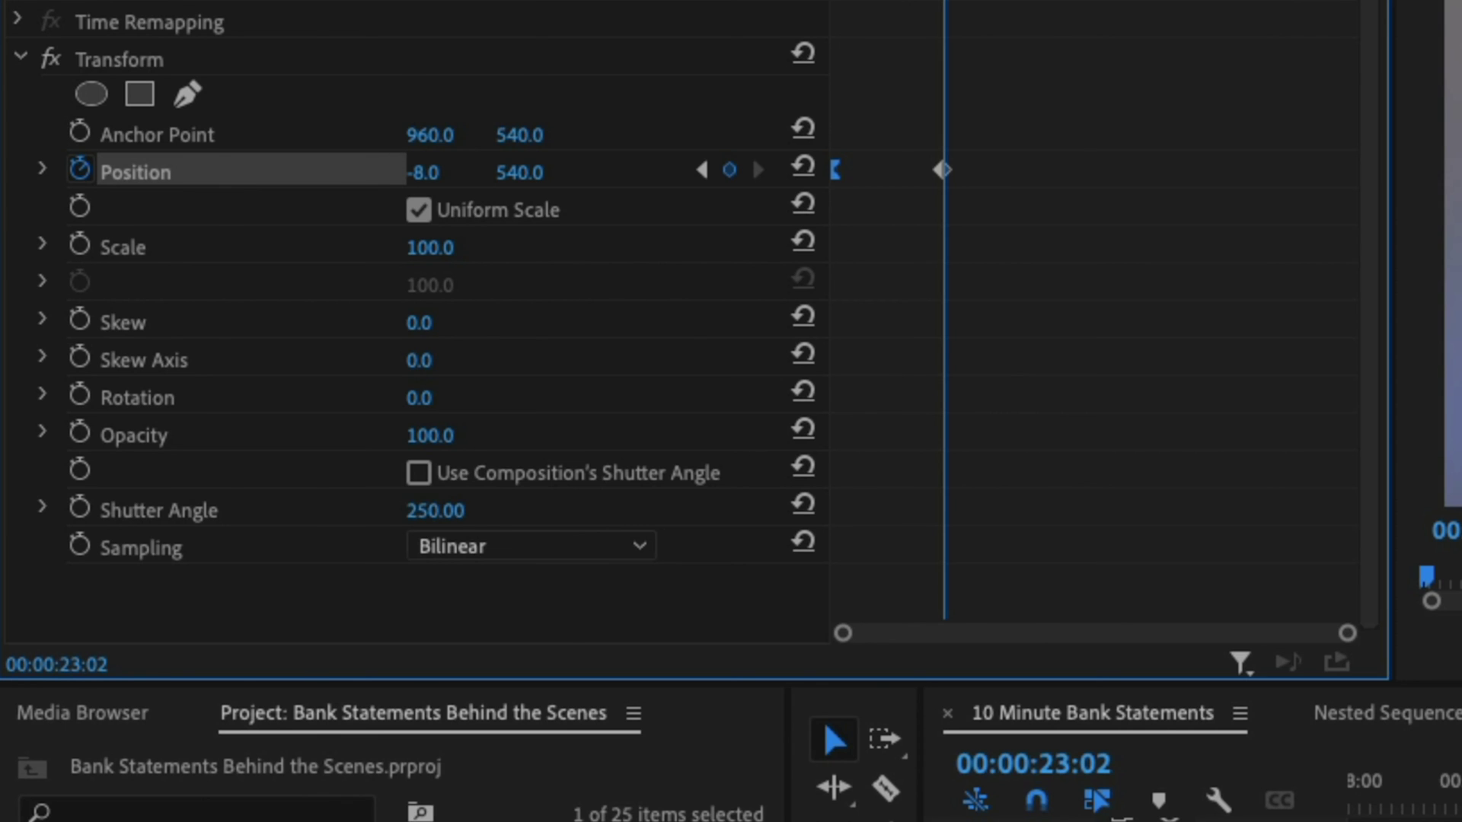
{"action": "key", "text": "space"}
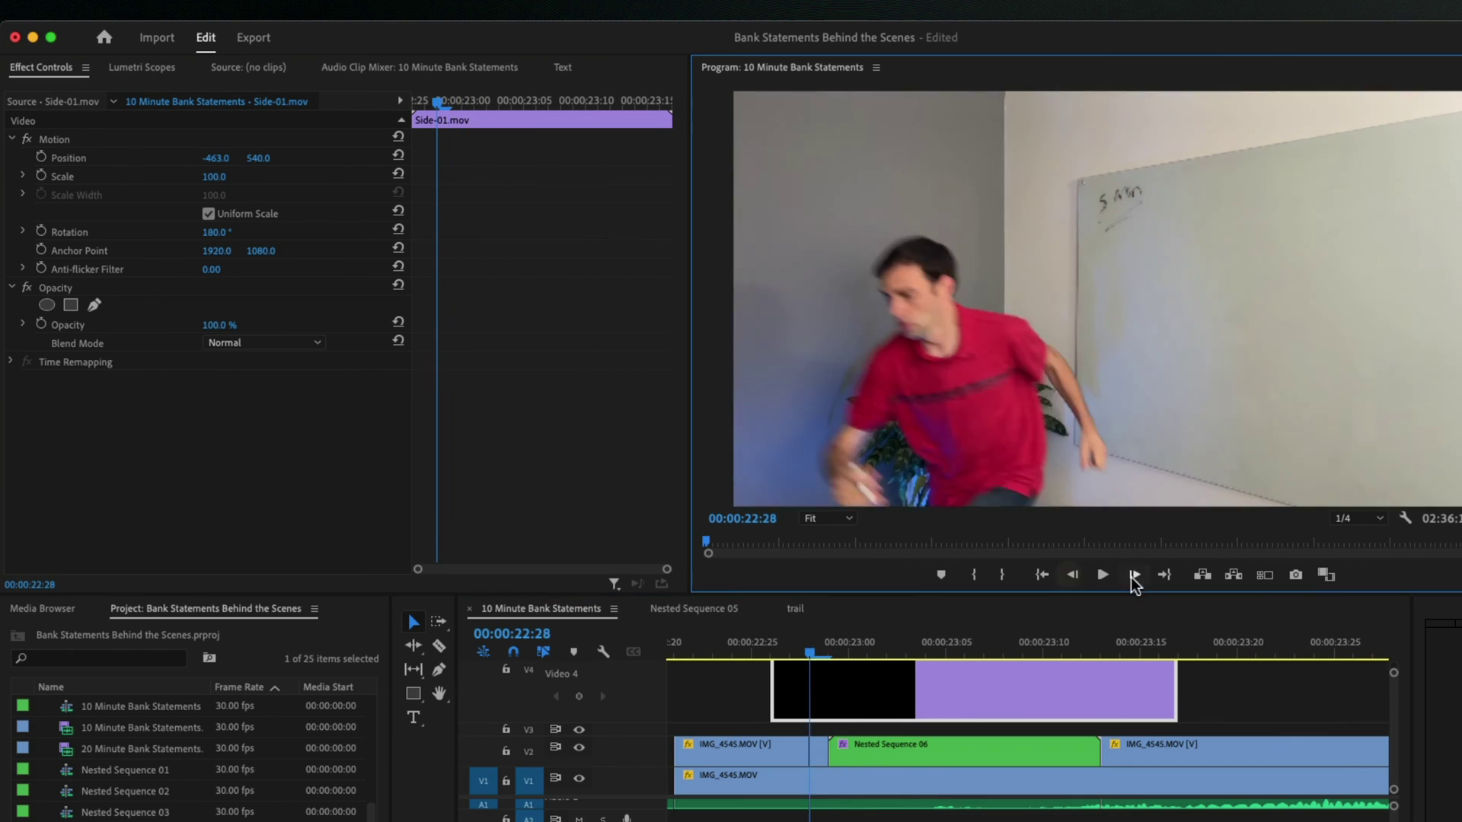